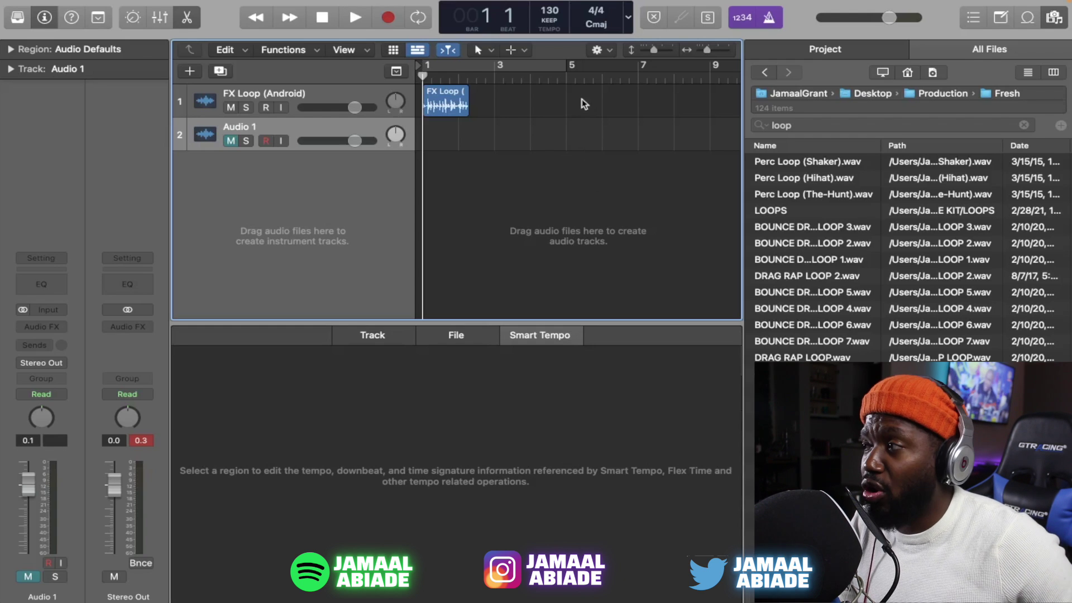
Set the project tempo to 120
double_click(551, 12)
type("12")
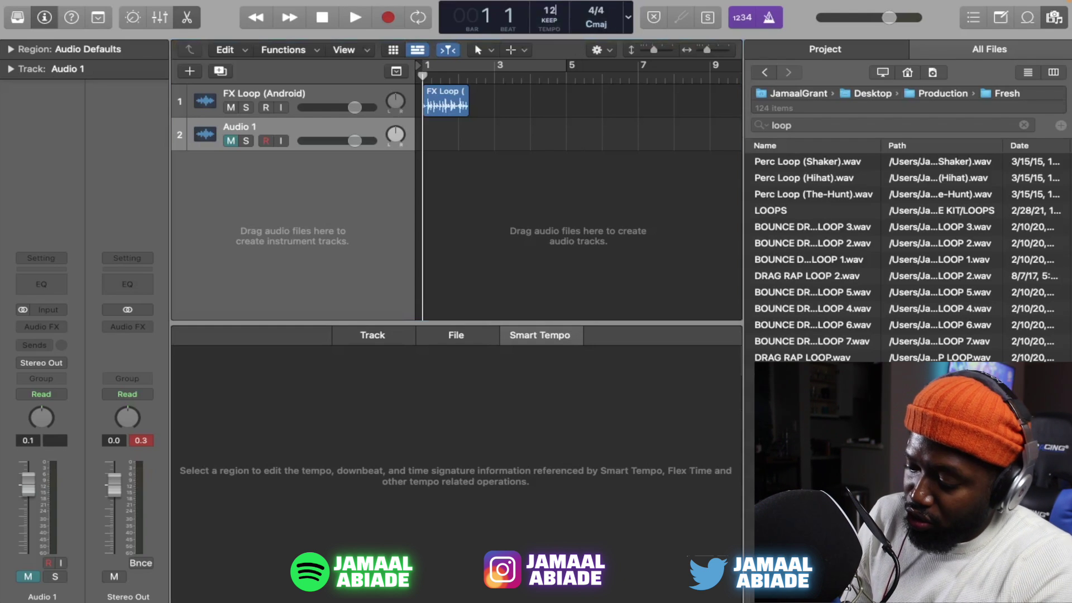
type("0")
key("Return")
left_click(553, 202)
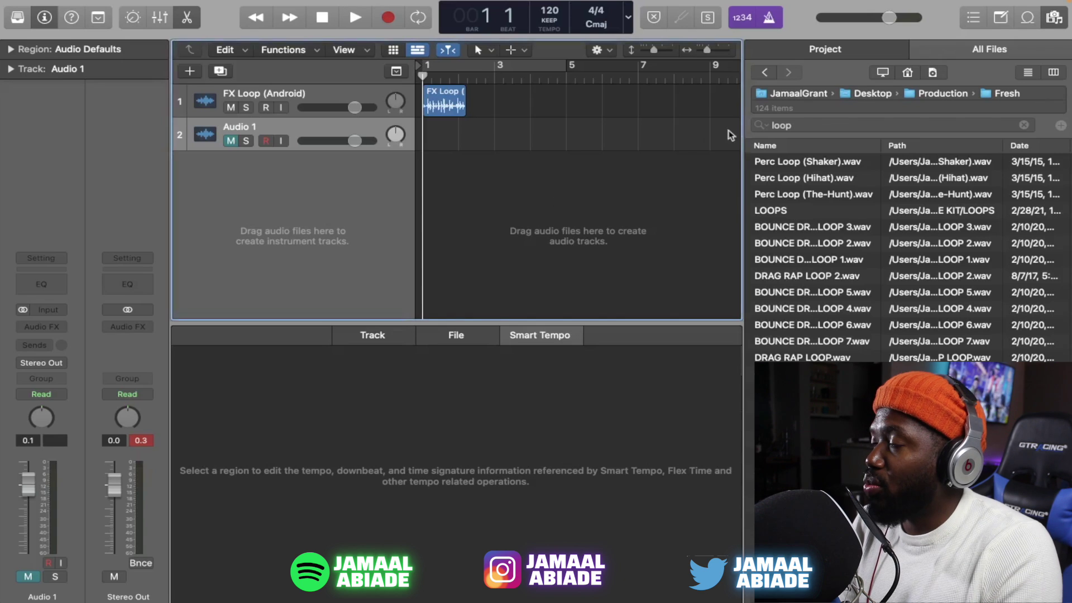
Clear the Browser search, return to the home folder, mute FX Loop and unmute track 2
left_click(816, 127)
key("BackSpace")
key("BackSpace")
key("BackSpace")
key("BackSpace")
left_click(797, 94)
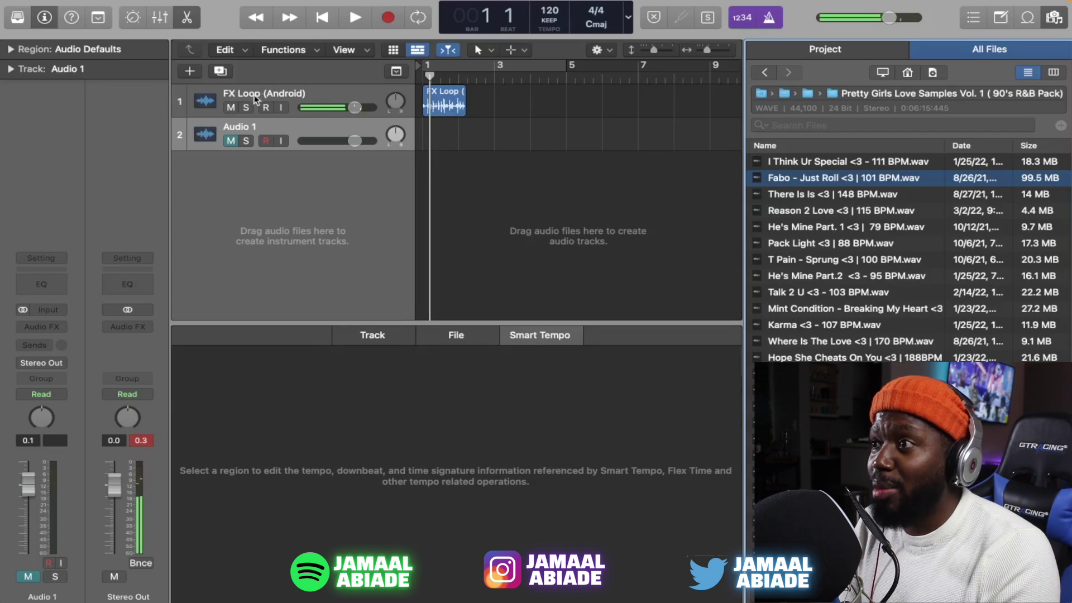
left_click(231, 107)
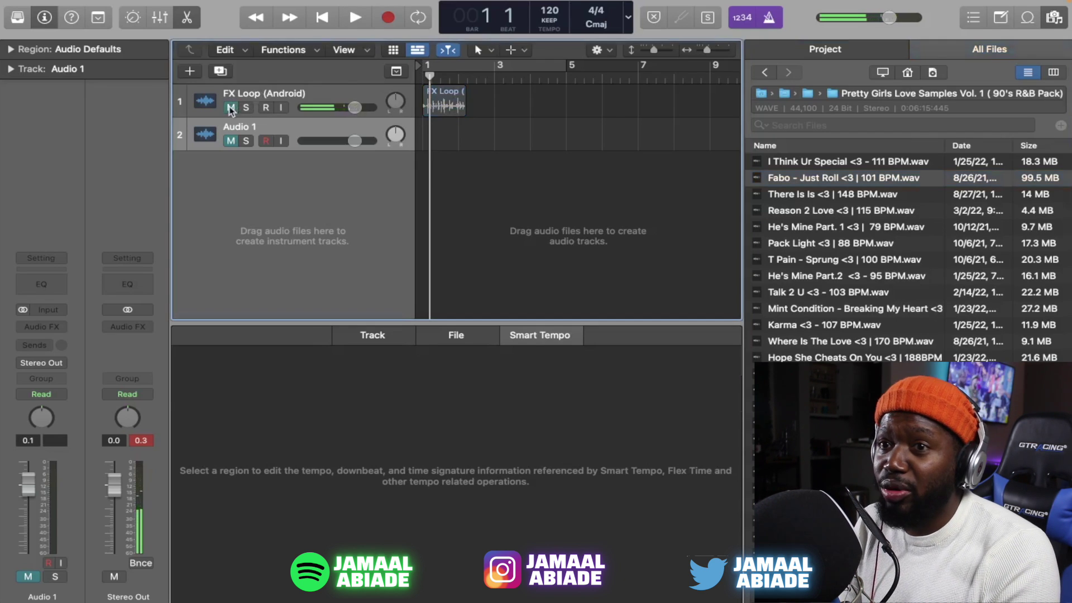
left_click(232, 140)
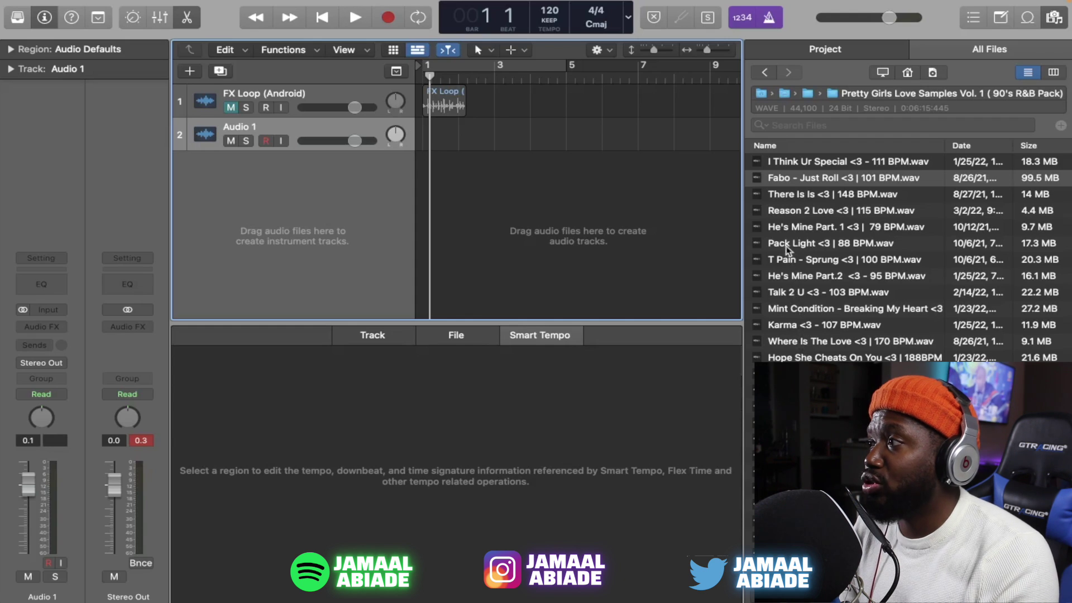
Audition the samples and place I Think Ur Special on track 2 at bar 1
key("Tab")
left_click(801, 196)
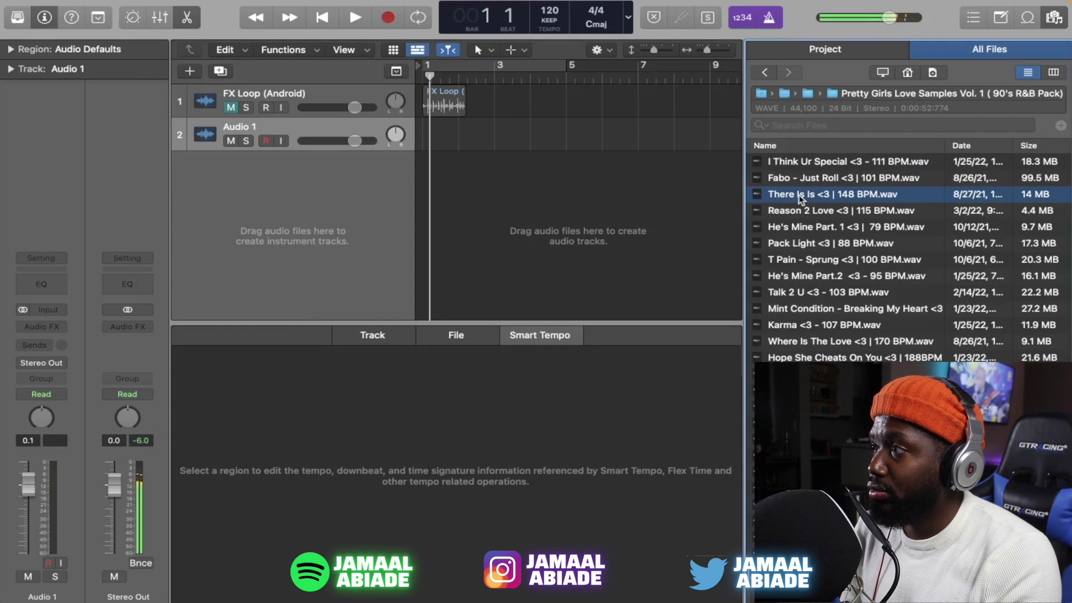
left_click(803, 225)
left_click(799, 160)
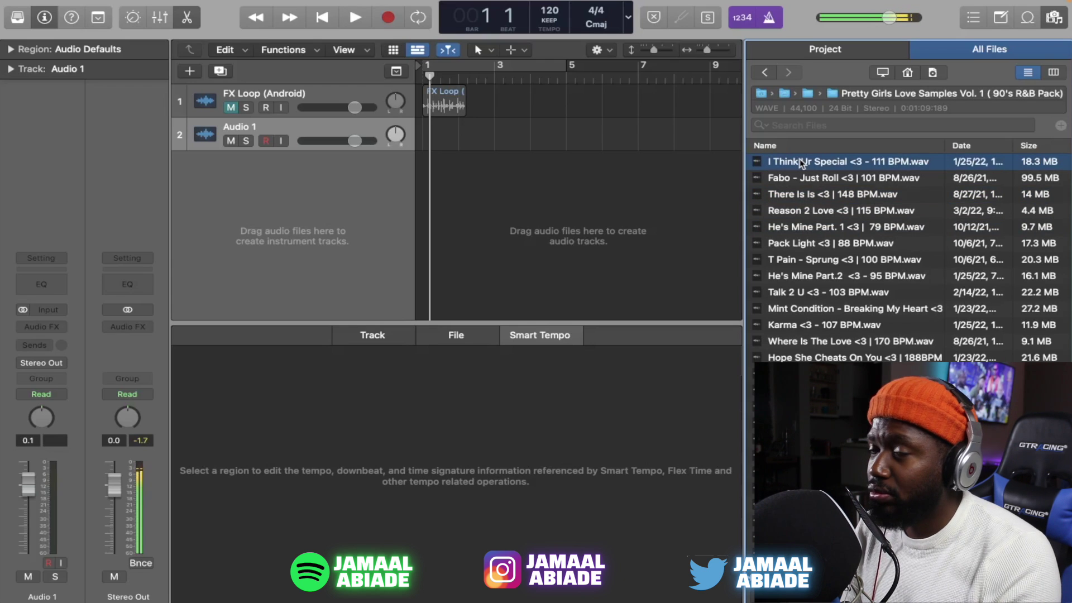
key("space")
left_click_drag(799, 158, 441, 134)
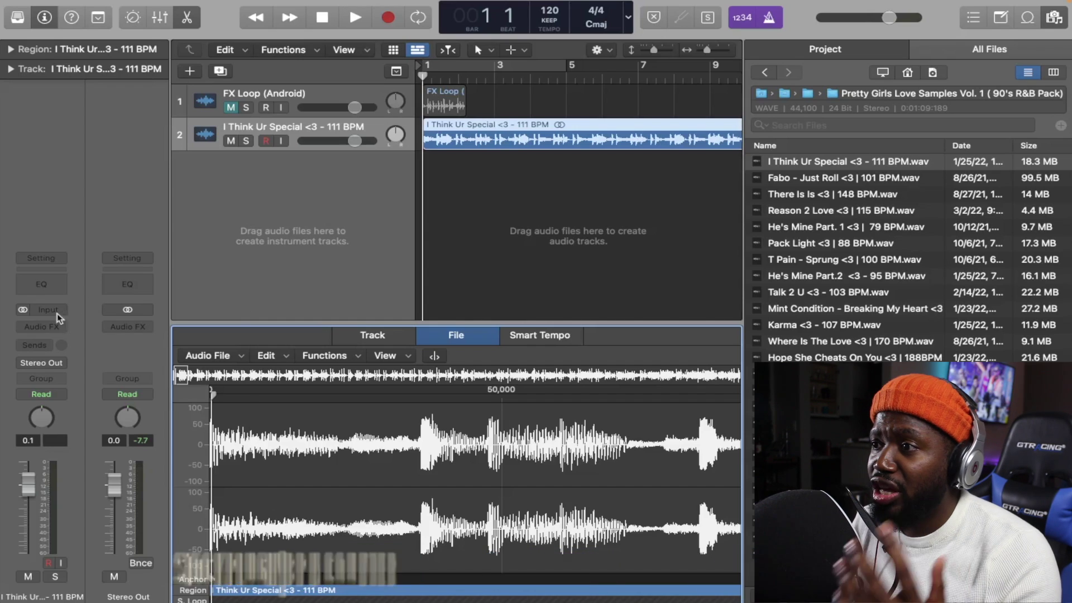
left_click(257, 183)
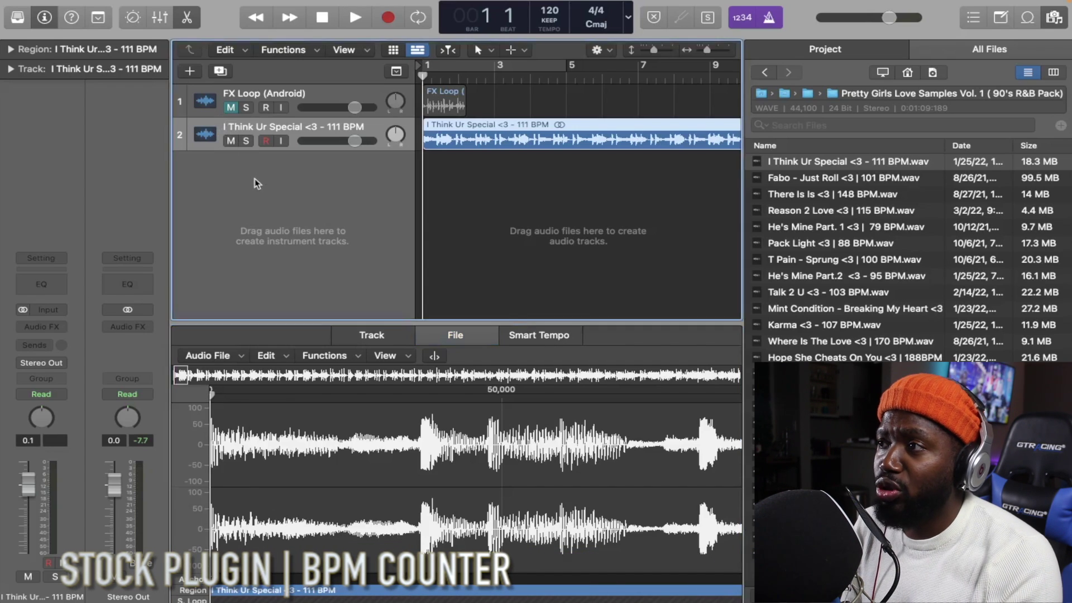
left_click(208, 108)
left_click(210, 127)
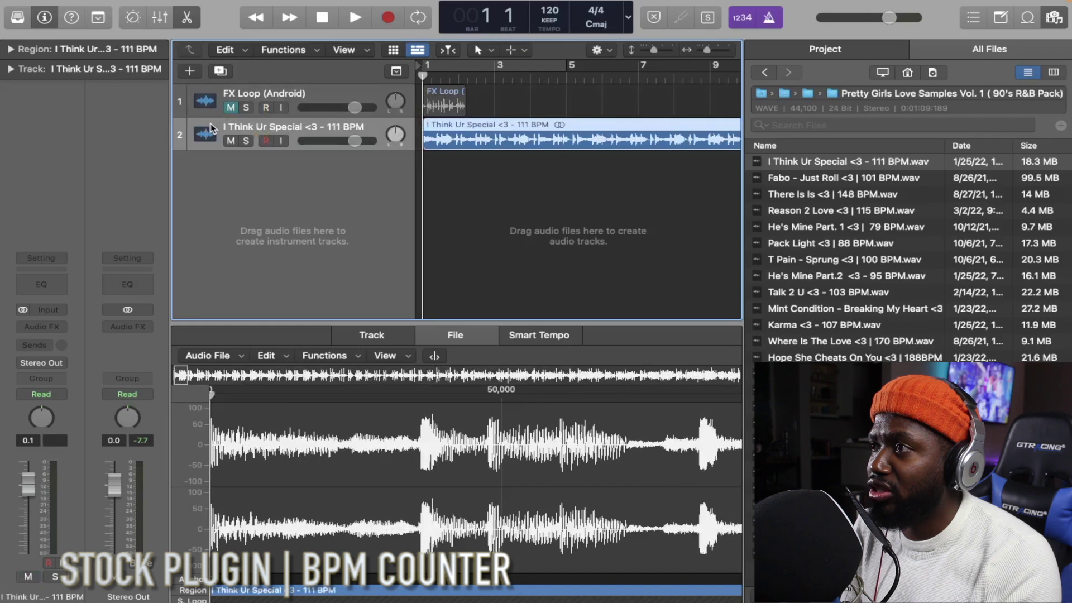
left_click(45, 24)
left_click(44, 23)
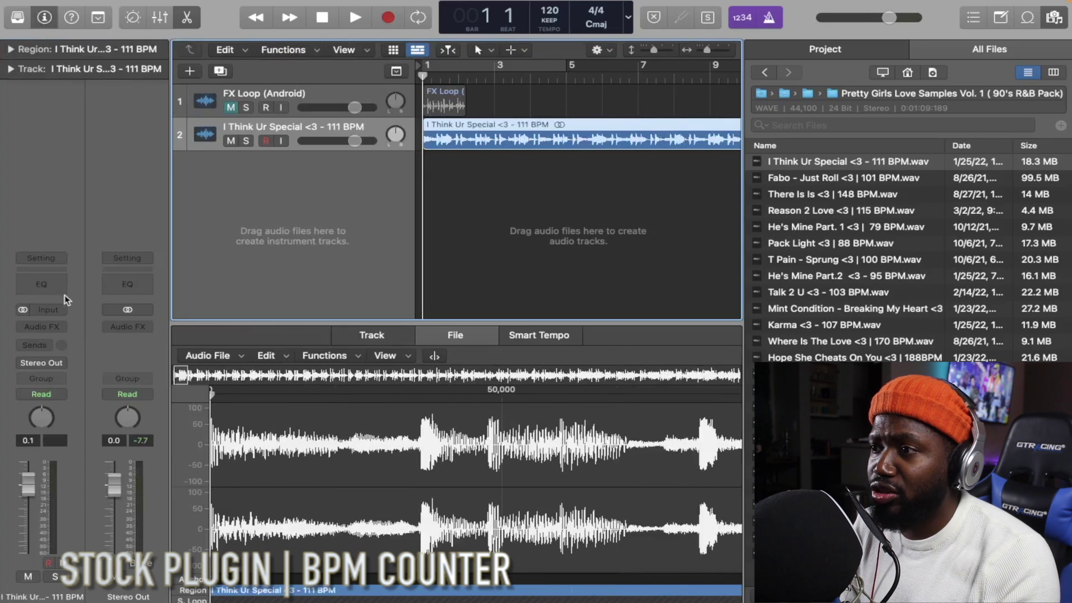
Insert a stereo BPM Counter on the I Think Ur Special track and play it to read 111.0 BPM
left_click(62, 322)
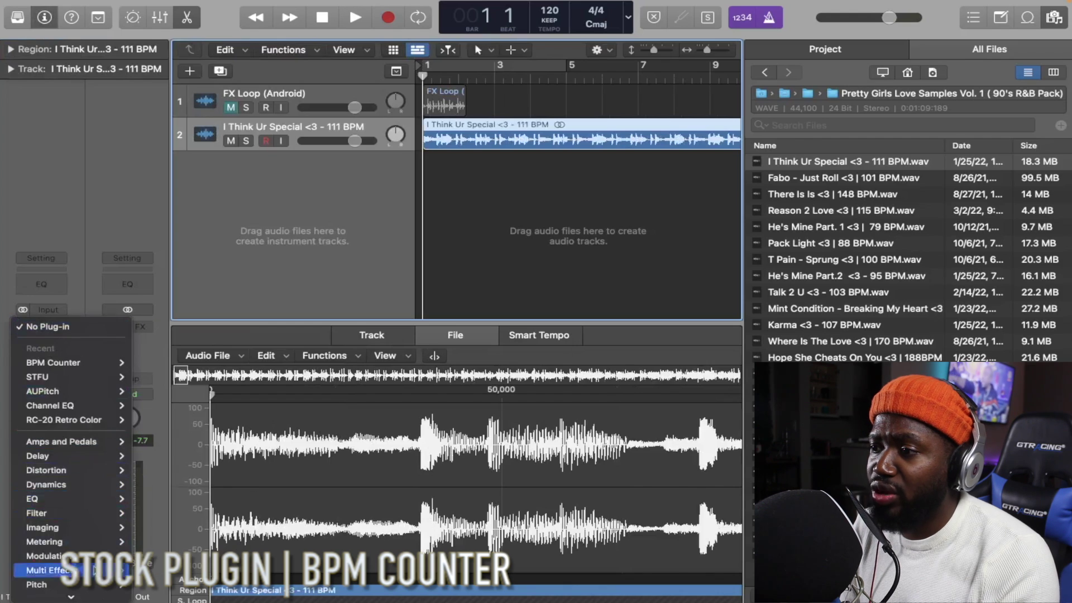
mouse_move(87, 485)
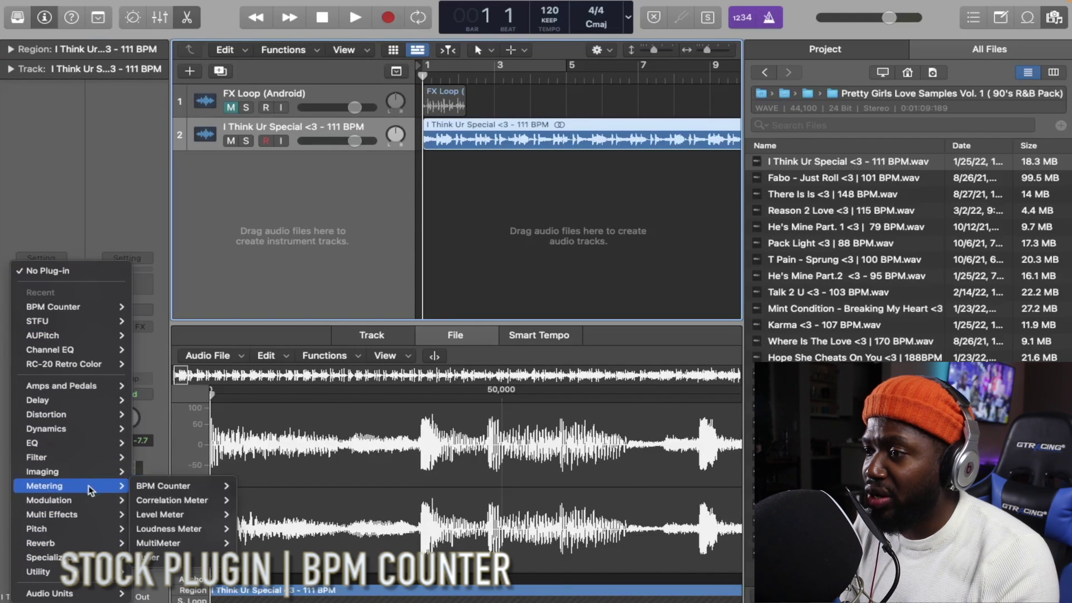
mouse_move(147, 492)
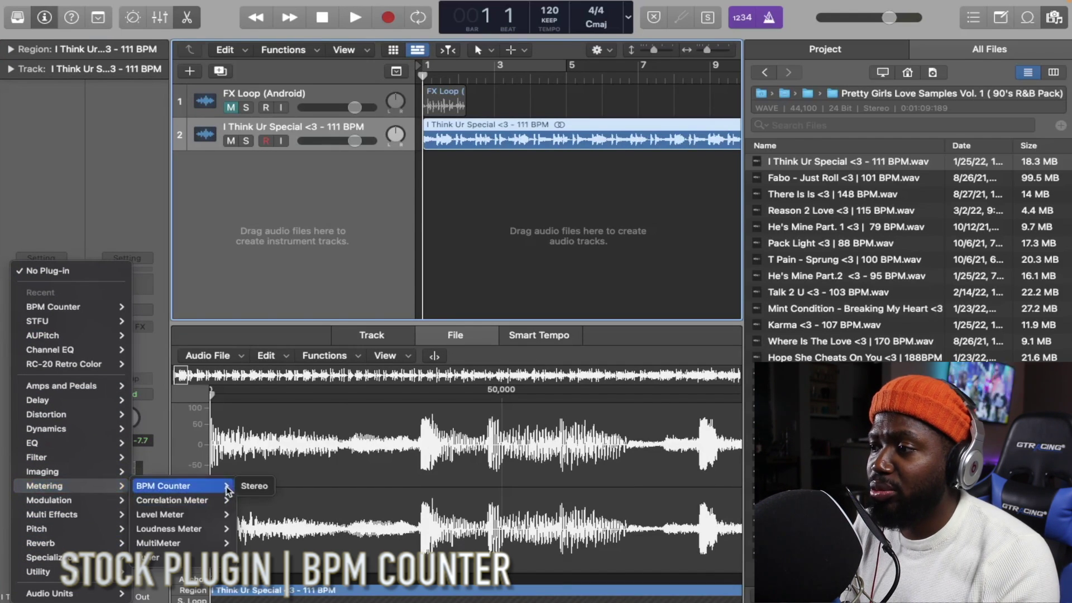
left_click(249, 486)
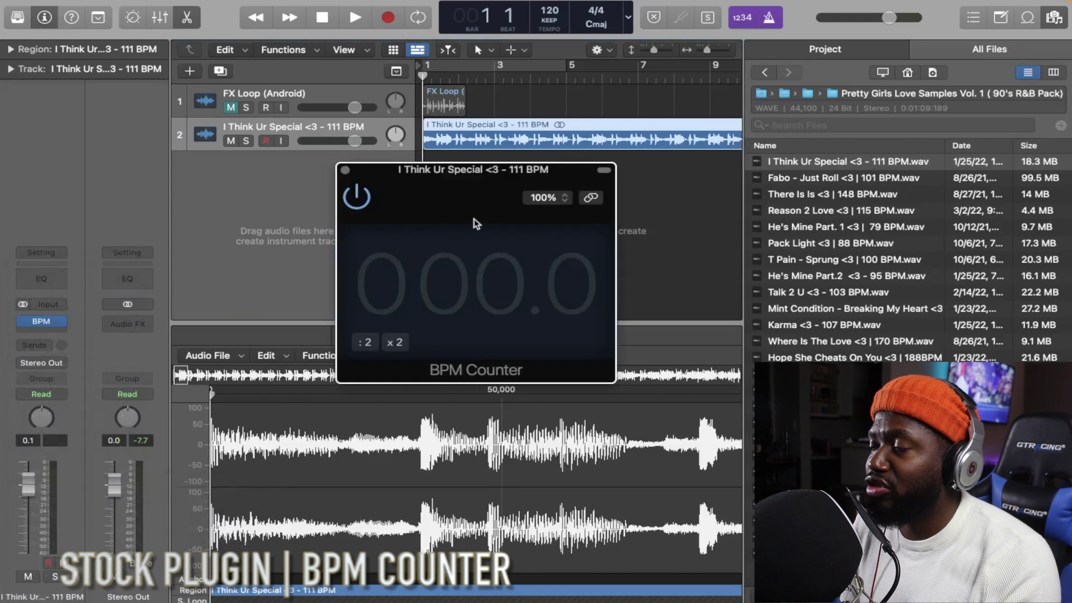
left_click_drag(464, 170, 466, 221)
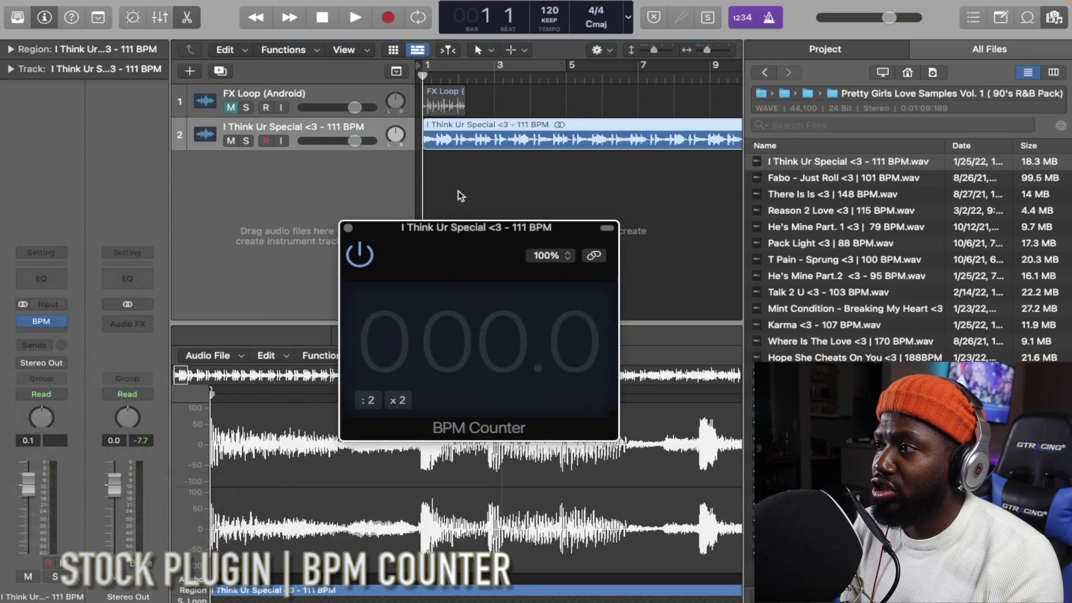
key("space")
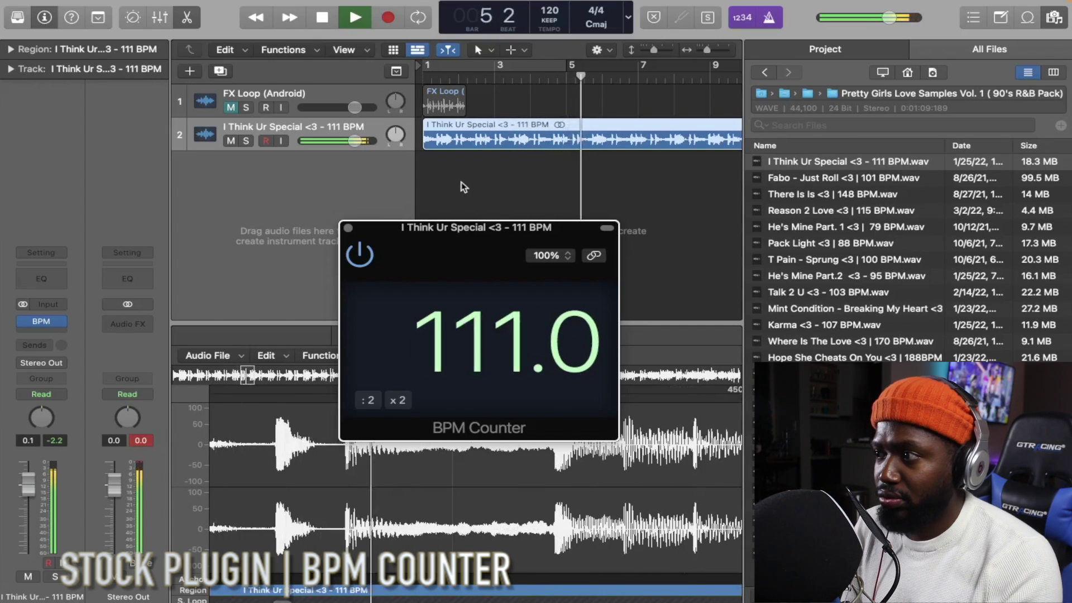
key("space")
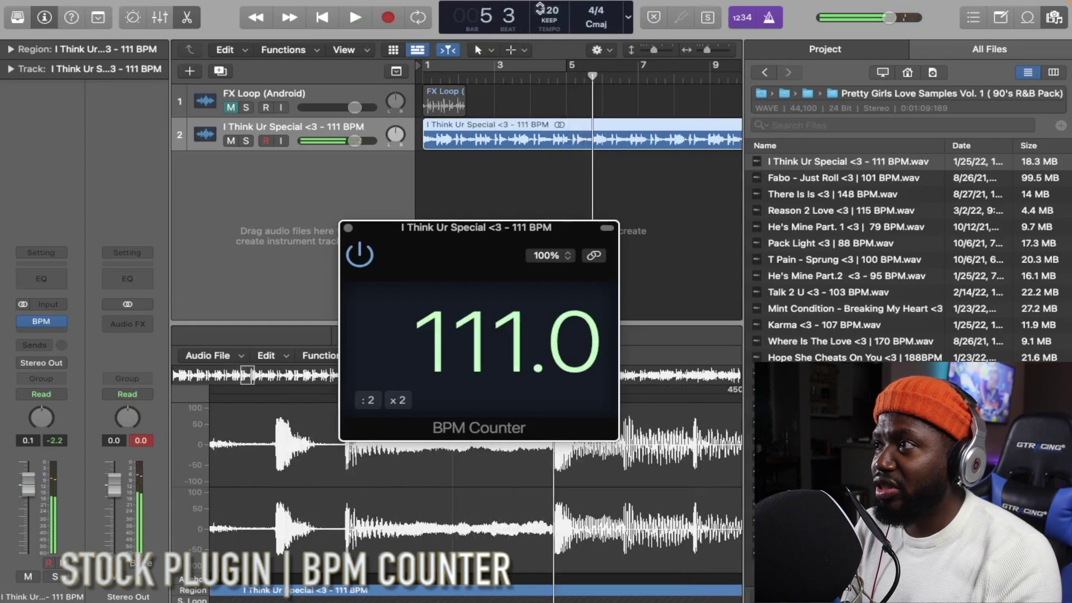
Set the project tempo to 111
double_click(542, 9)
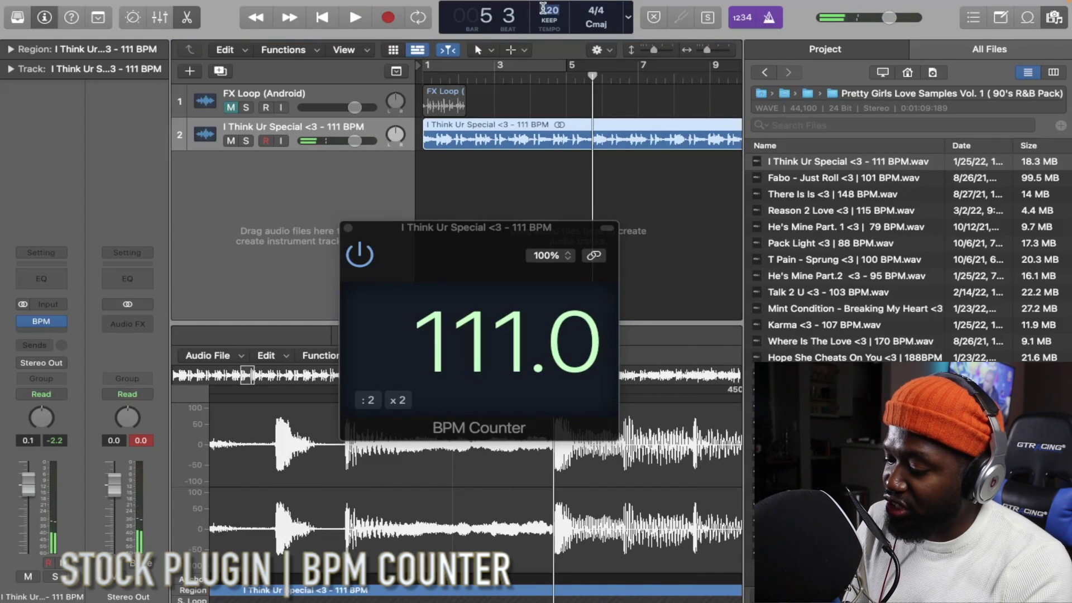
type("111")
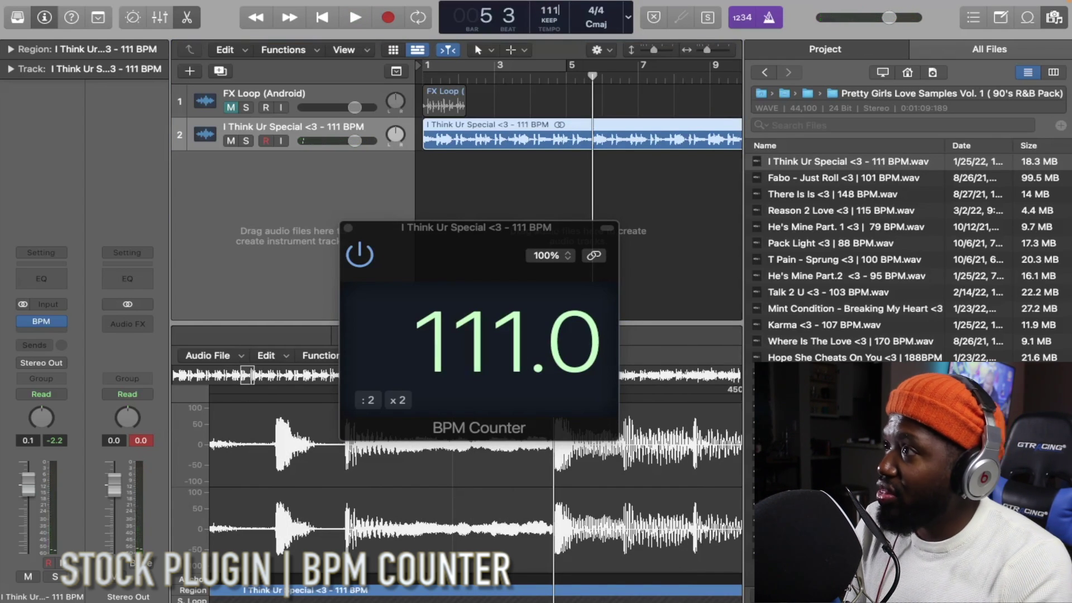
key("Return")
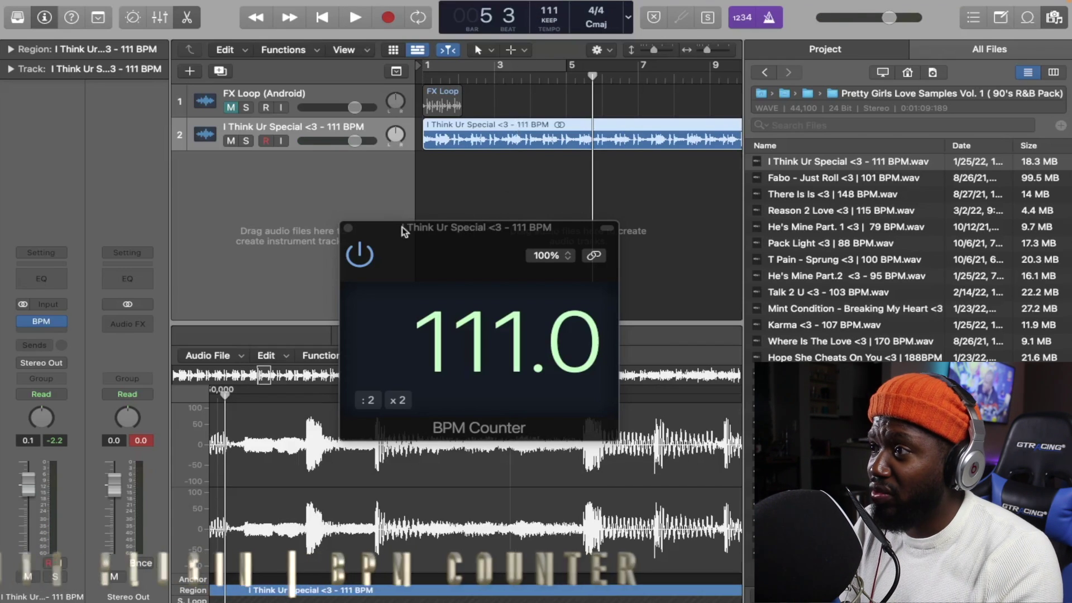
Close the BPM Counter, undo the tempo back to 120, and choose Apply Region Tempo to Project Tempo on I Think Ur Special
left_click(347, 229)
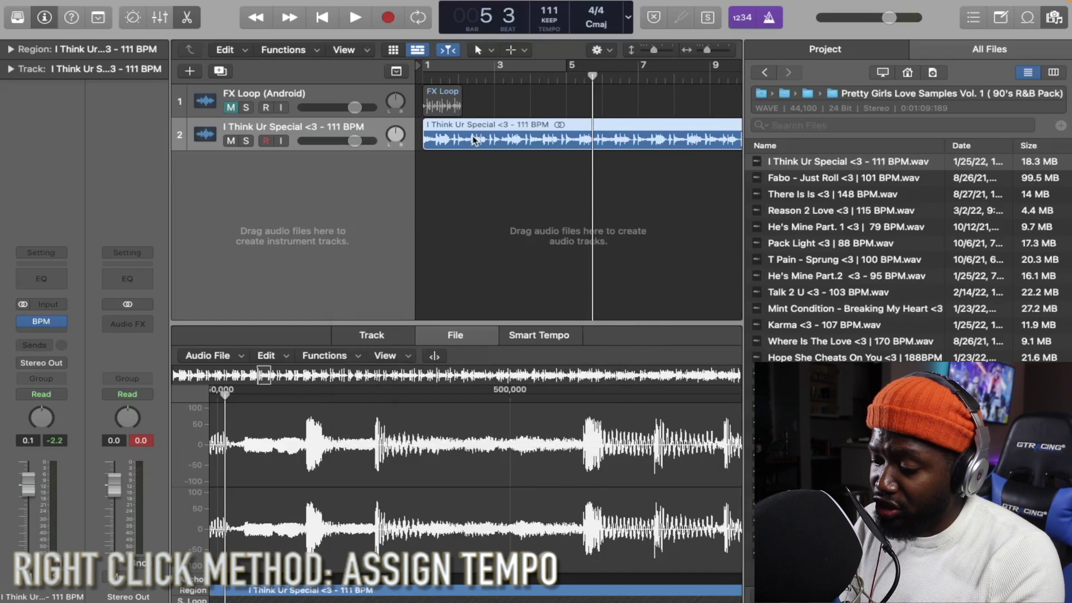
key("super+z")
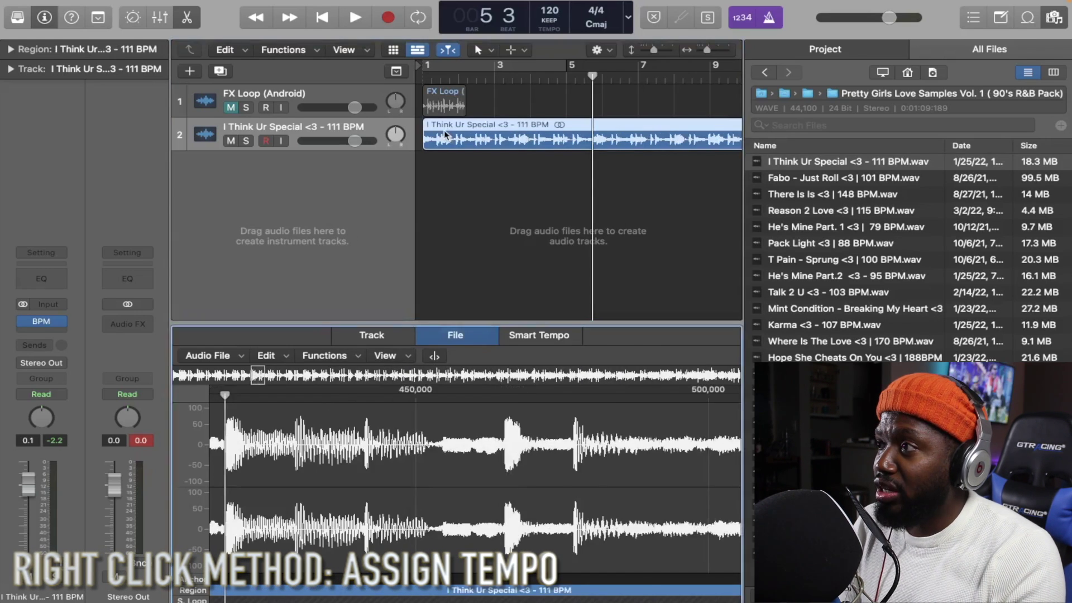
right_click(446, 134)
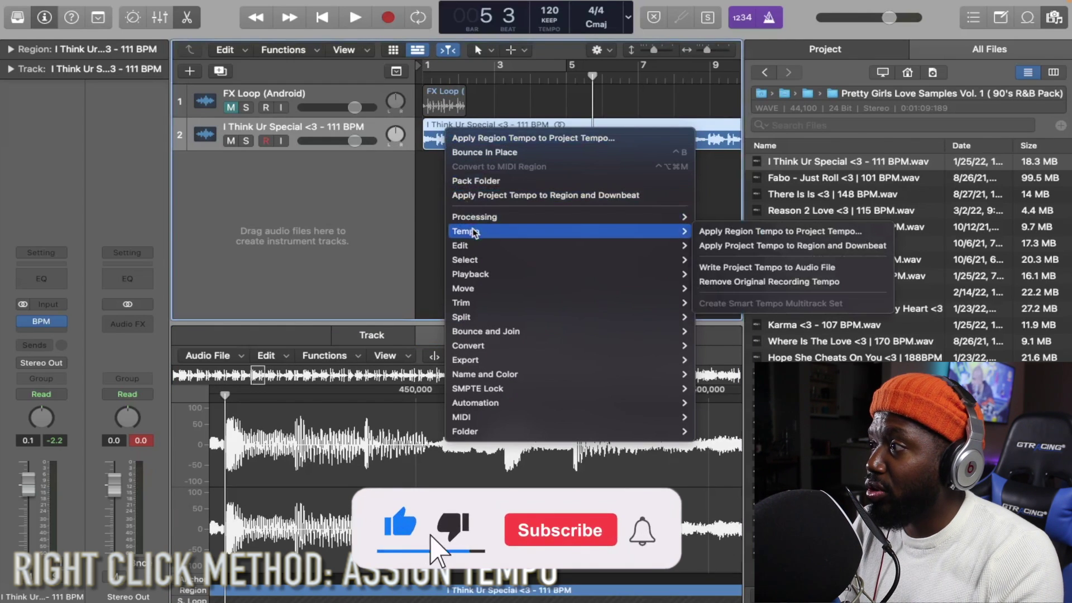
mouse_move(659, 231)
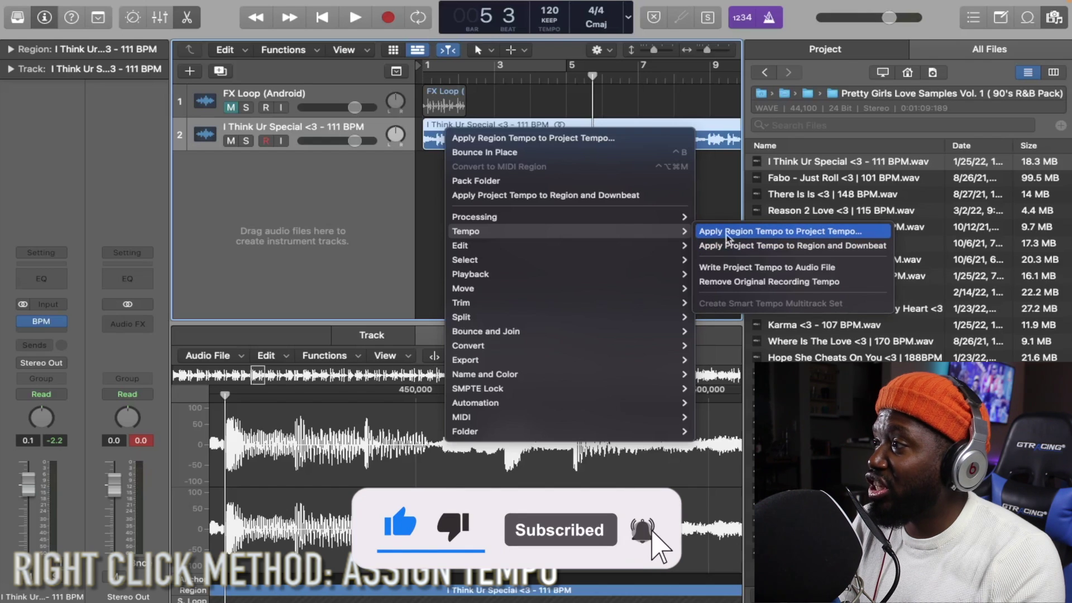
left_click(789, 232)
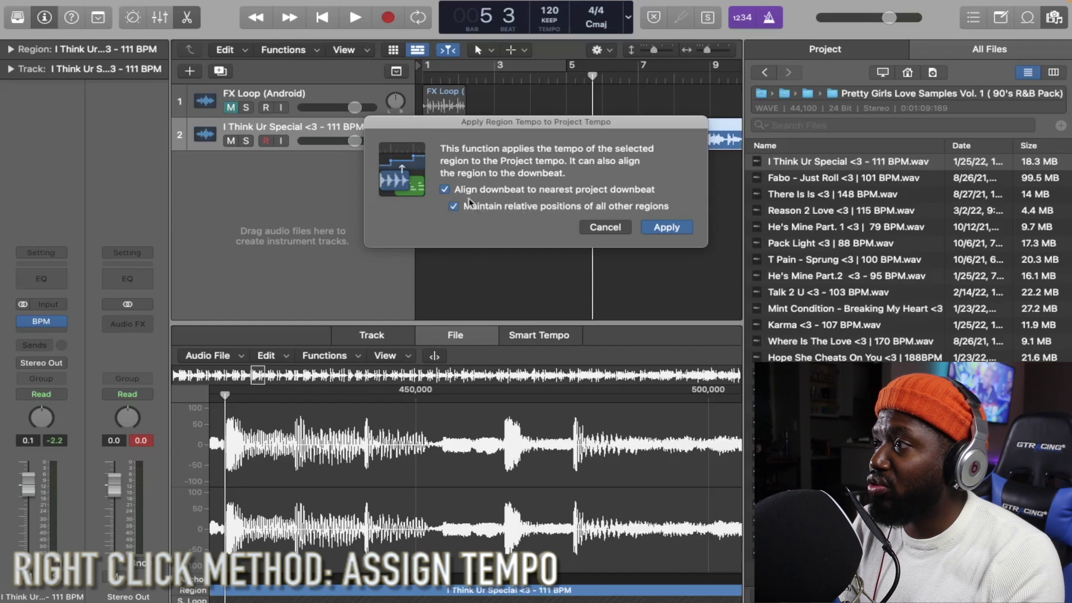
Turn off downbeat alignment and apply the region tempo, making the project 111 BPM
left_click(445, 191)
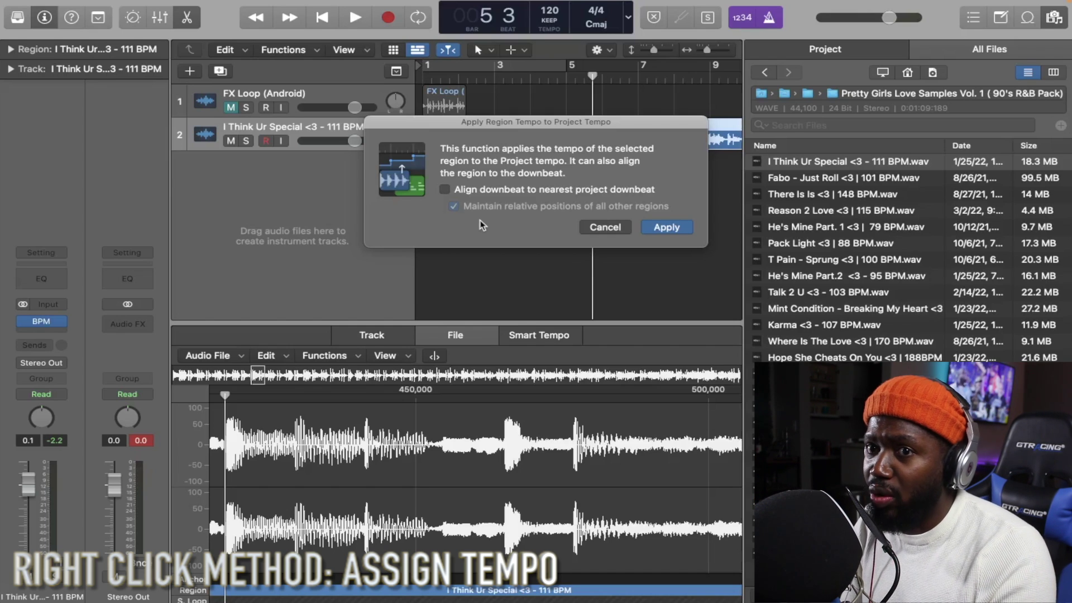
left_click(661, 224)
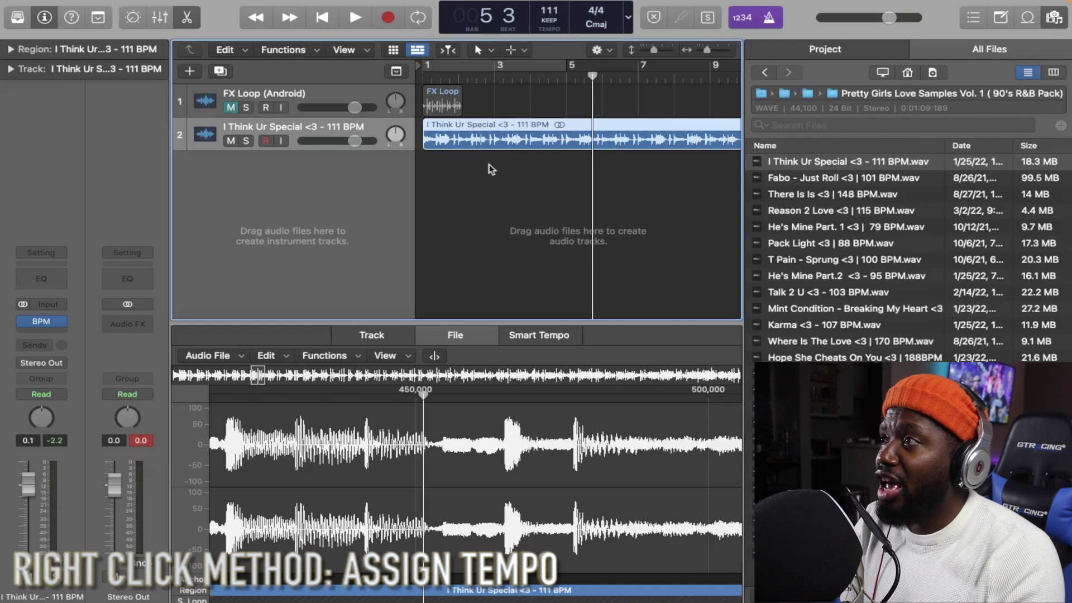
Set the project tempo back to 120
double_click(549, 10)
type("120")
key("Return")
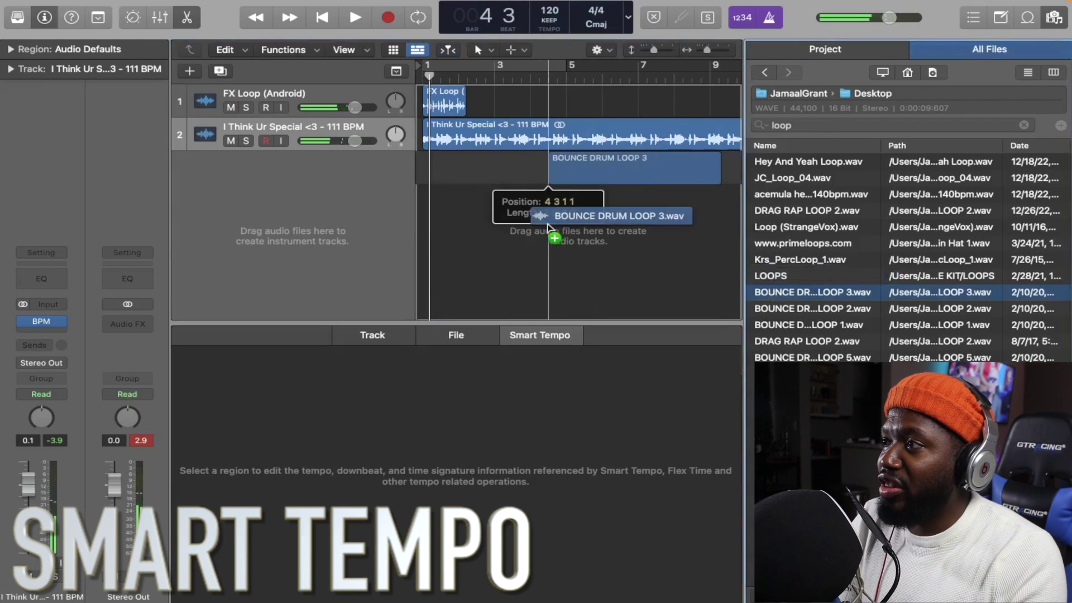
Add BOUNCE DRUM LOOP 3 on a new track at bar 1, mute tracks 1–2, and preview it
left_click_drag(551, 211, 420, 208)
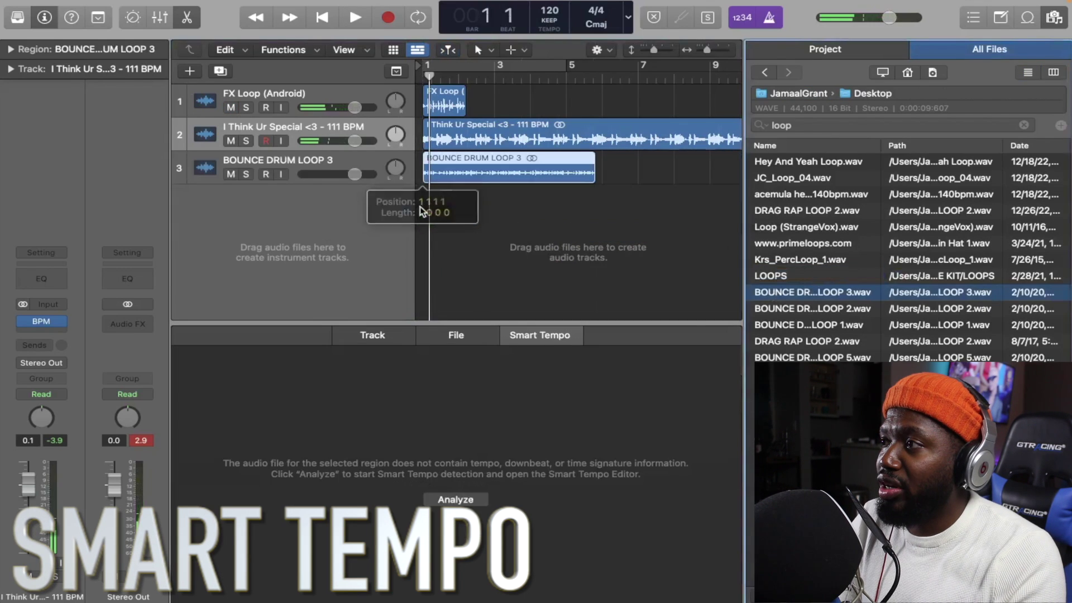
left_click(231, 141)
left_click(230, 107)
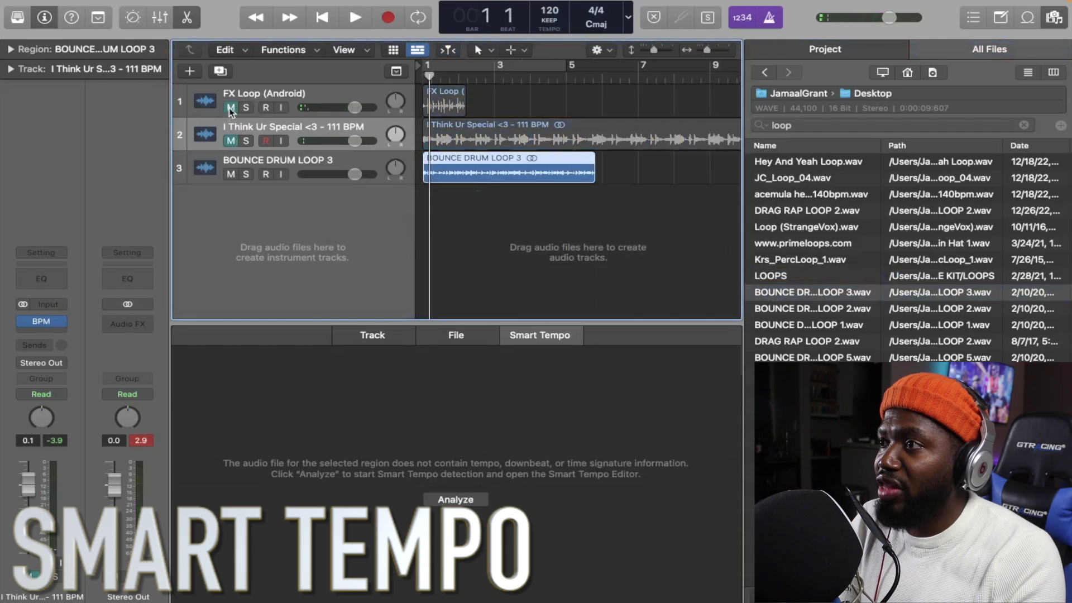
left_click(220, 158)
key("space")
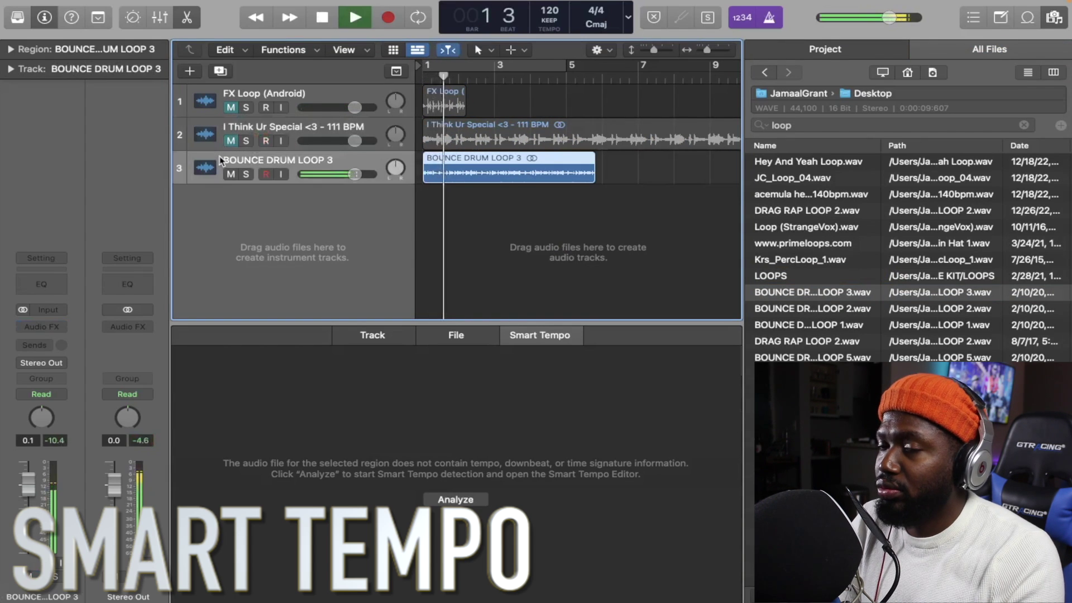
key("space")
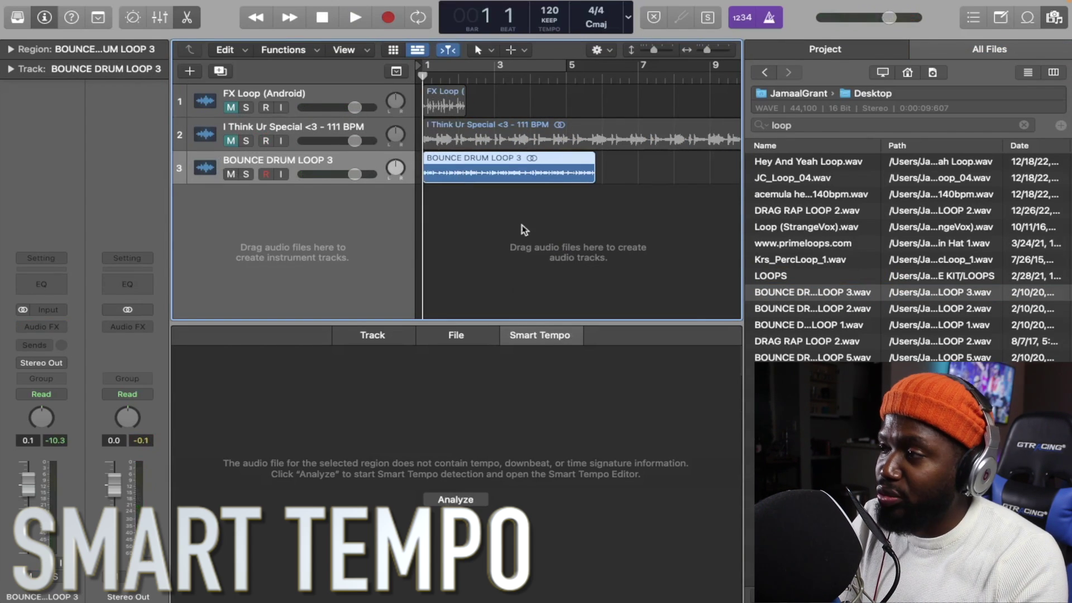
key("e")
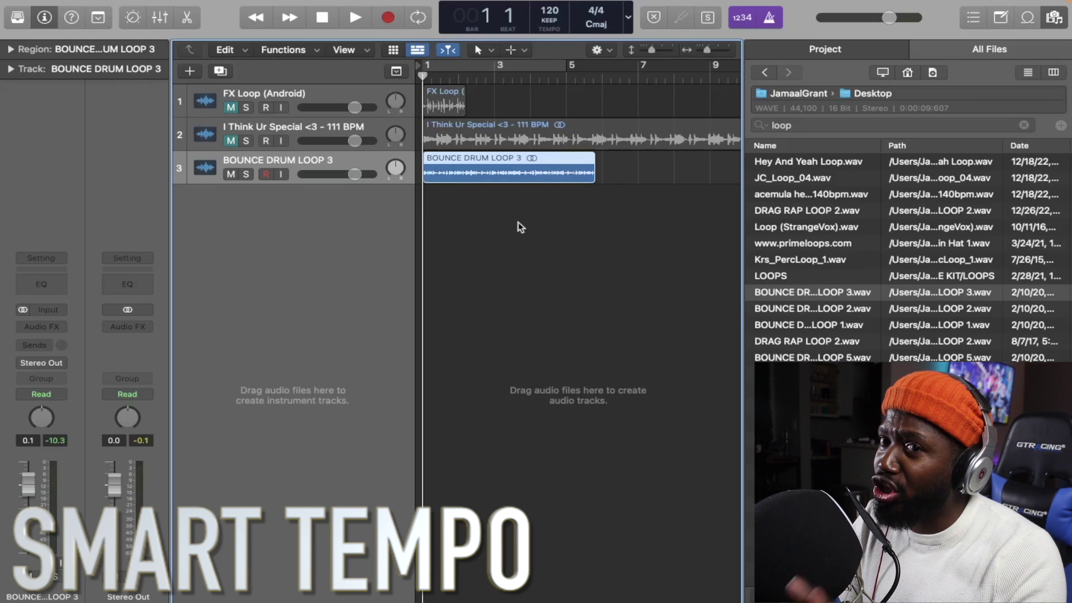
Analyse the BOUNCE DRUM LOOP 3 region in the Smart Tempo editor, detecting 99.9 BPM in 4/4
double_click(470, 171)
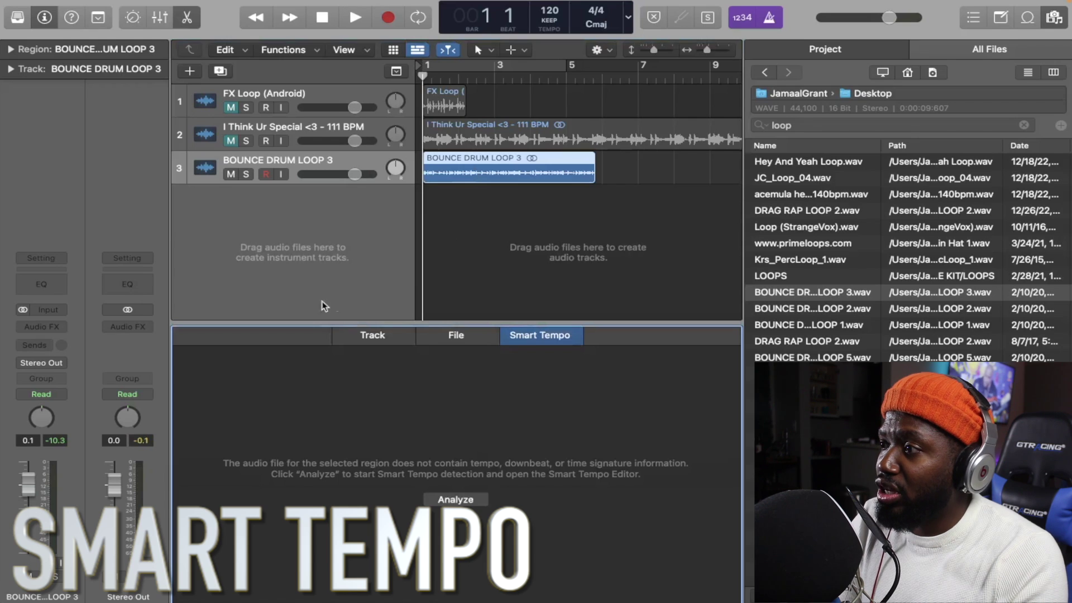
left_click(373, 335)
left_click(453, 333)
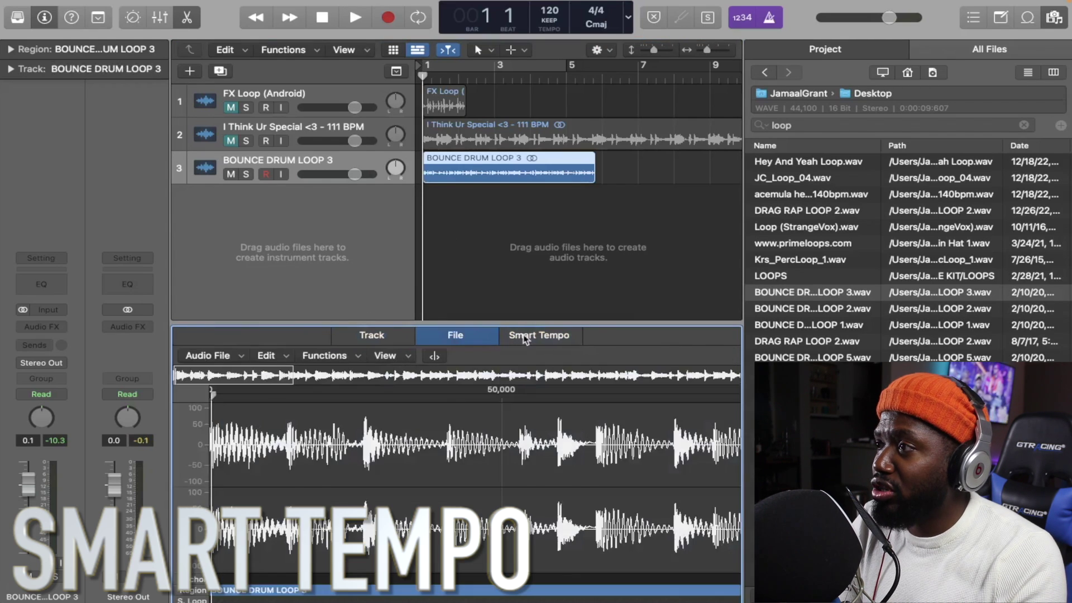
left_click(524, 336)
key("x")
key("x")
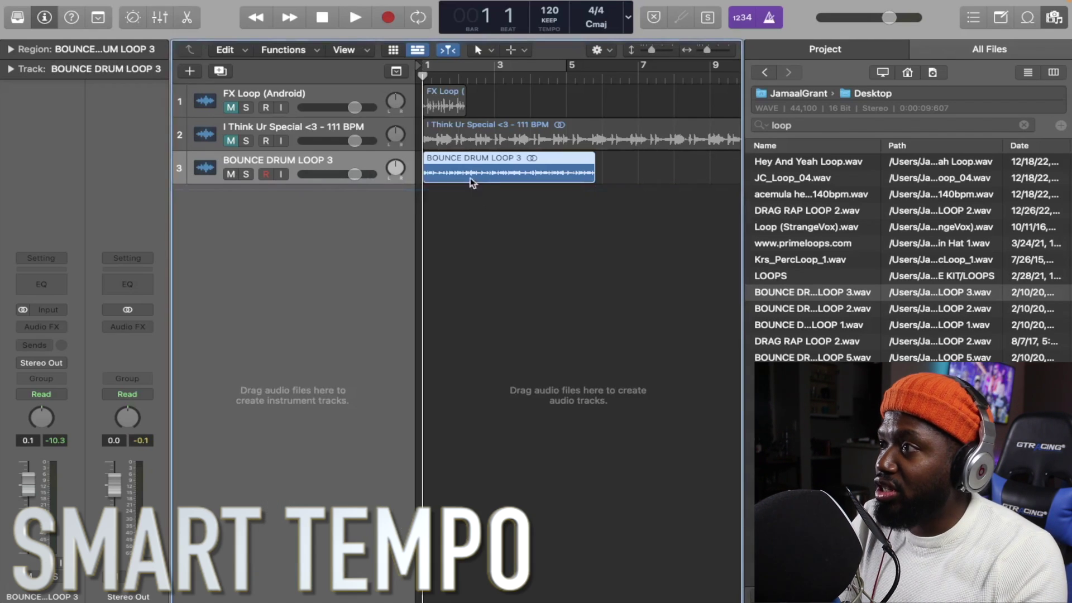
double_click(468, 172)
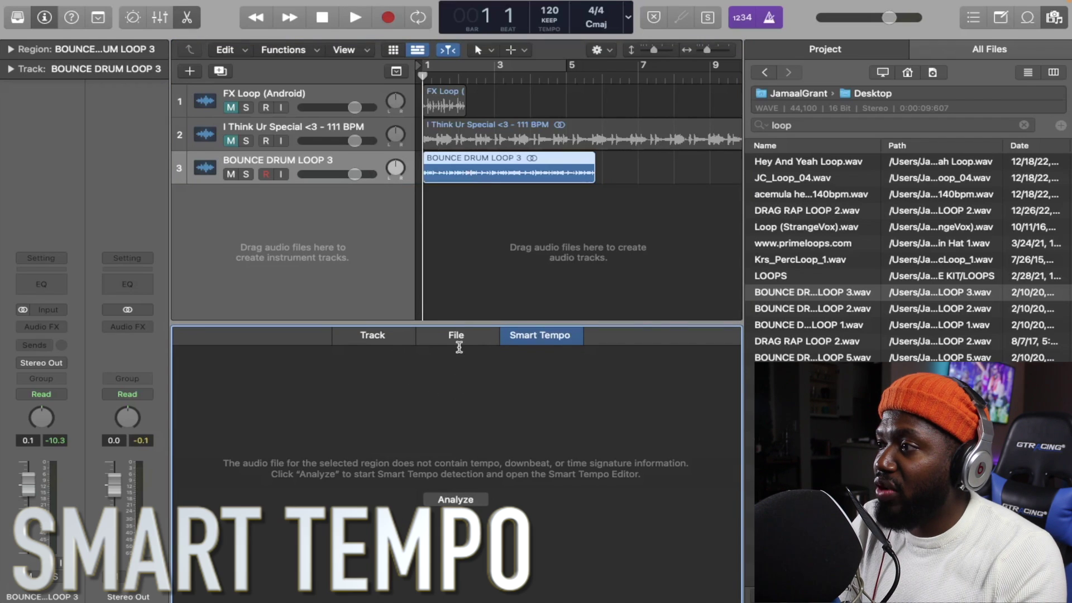
left_click(464, 498)
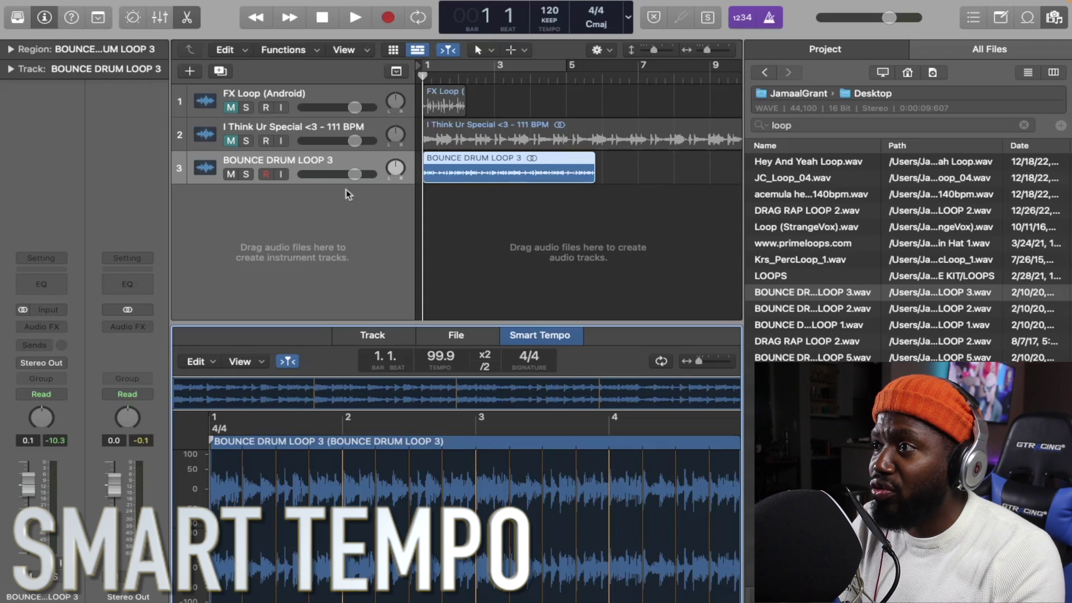
Measure the drum loop with a BPM Counter at 100.0 BPM and start entering a new project tempo
left_click(56, 326)
mouse_move(91, 378)
left_click(148, 363)
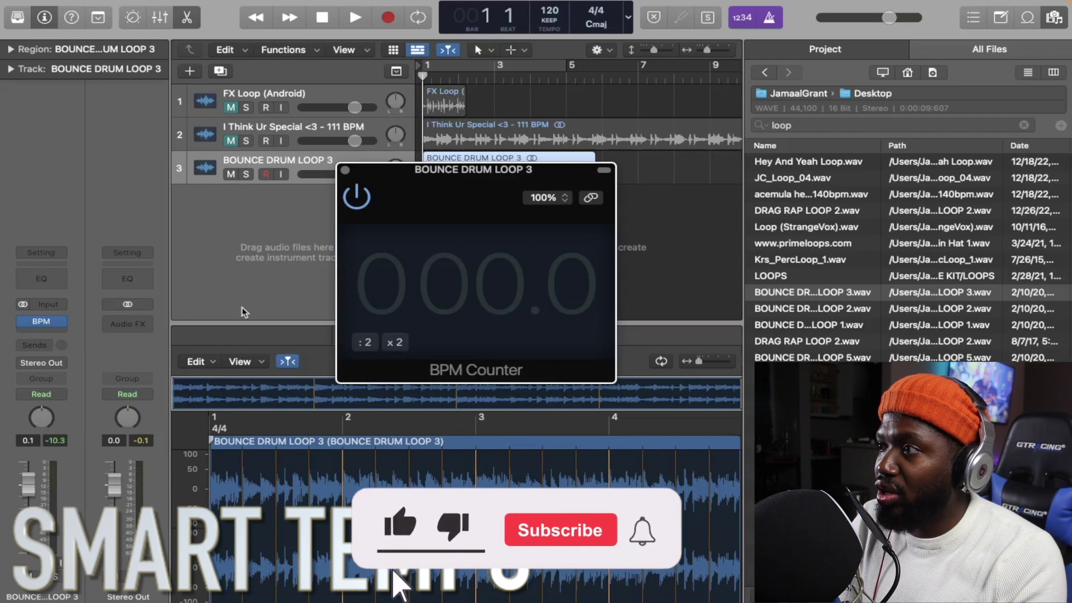
key("space")
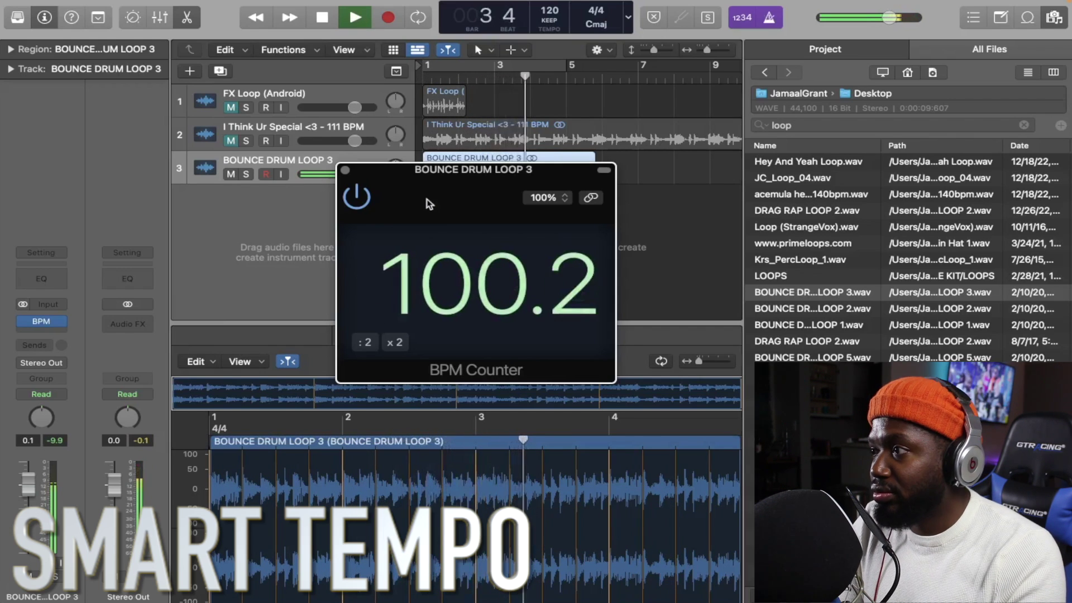
key("space")
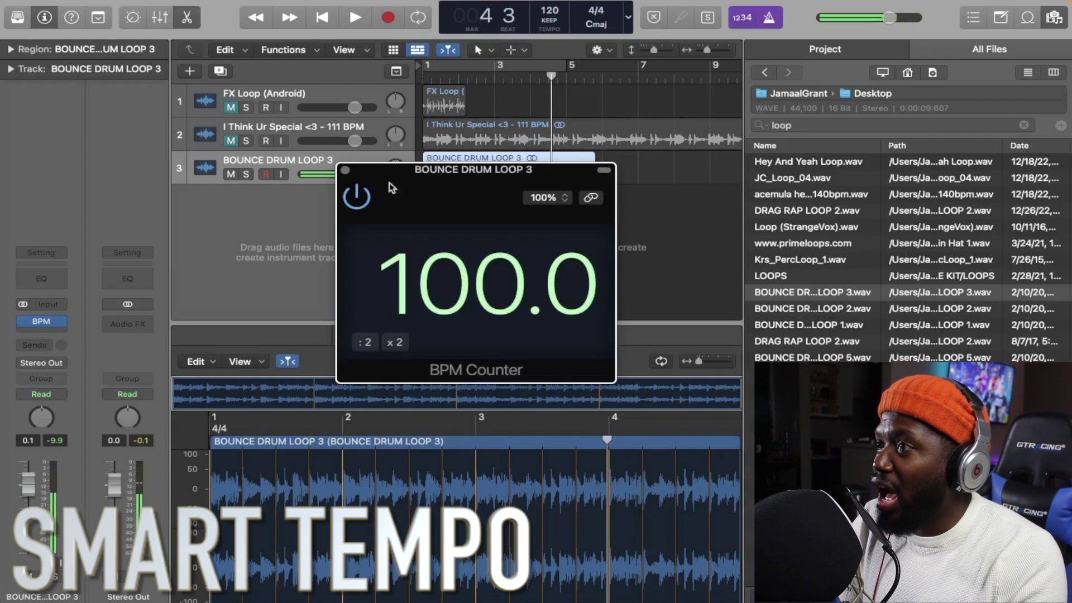
left_click(344, 170)
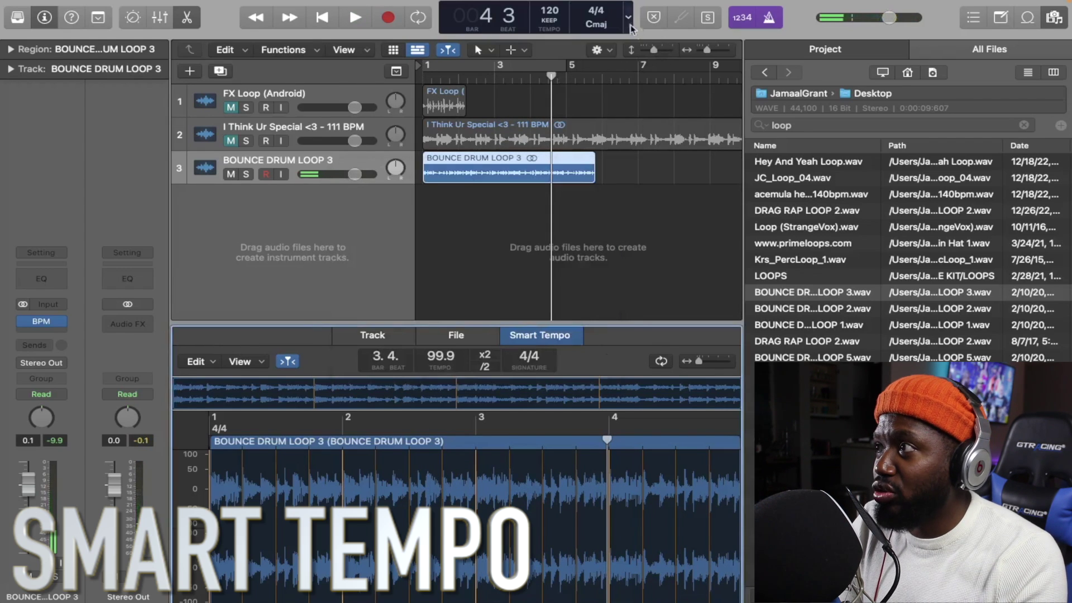
double_click(549, 8)
type("1")
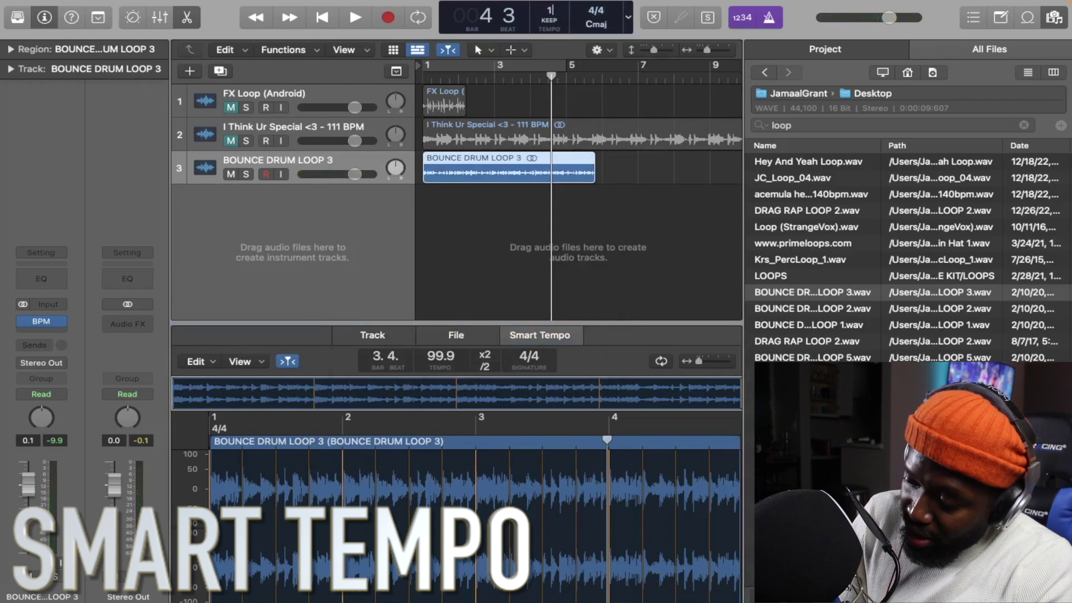